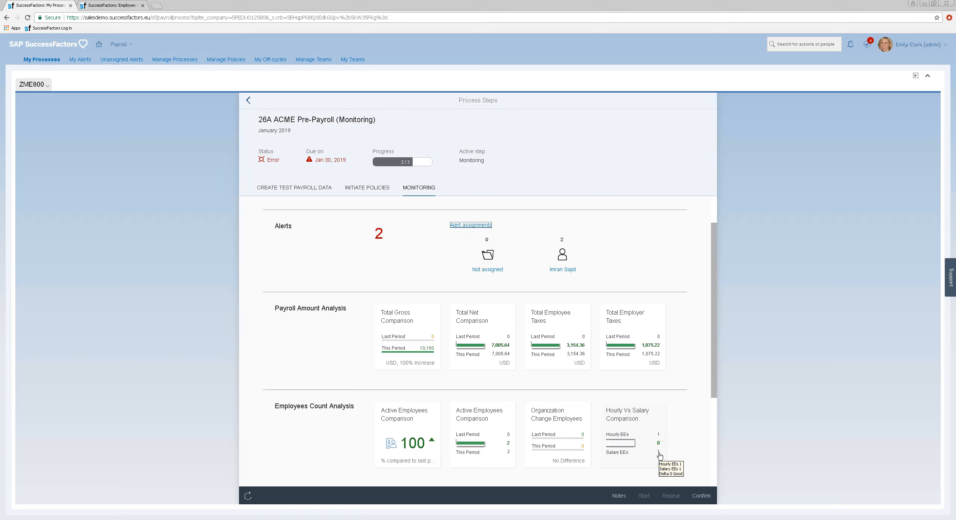
Step: Scroll through the Alerts and analysis panels of the pre-payroll Monitoring step
drag(713, 327, 705, 306)
Step: List the monitoring alert assignments by policy and open ACME Union Alerts
click(461, 262)
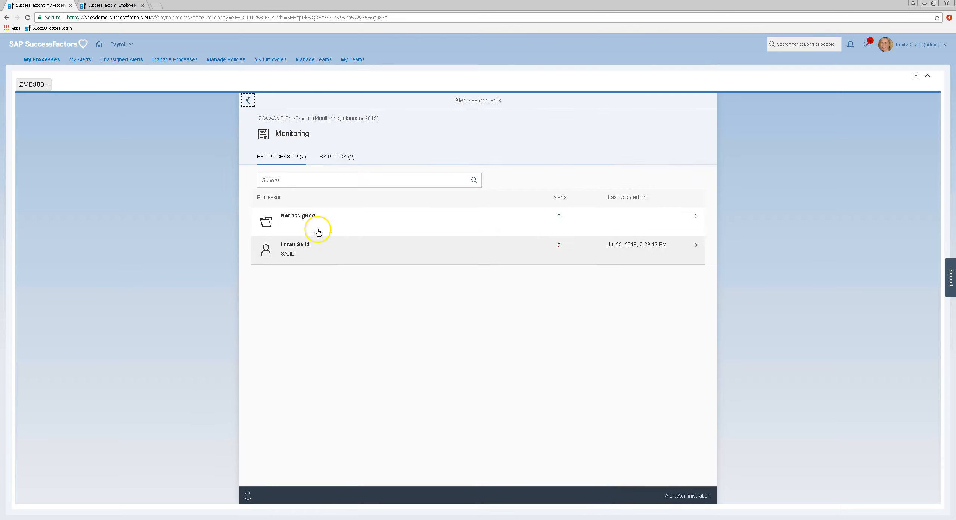
click(332, 155)
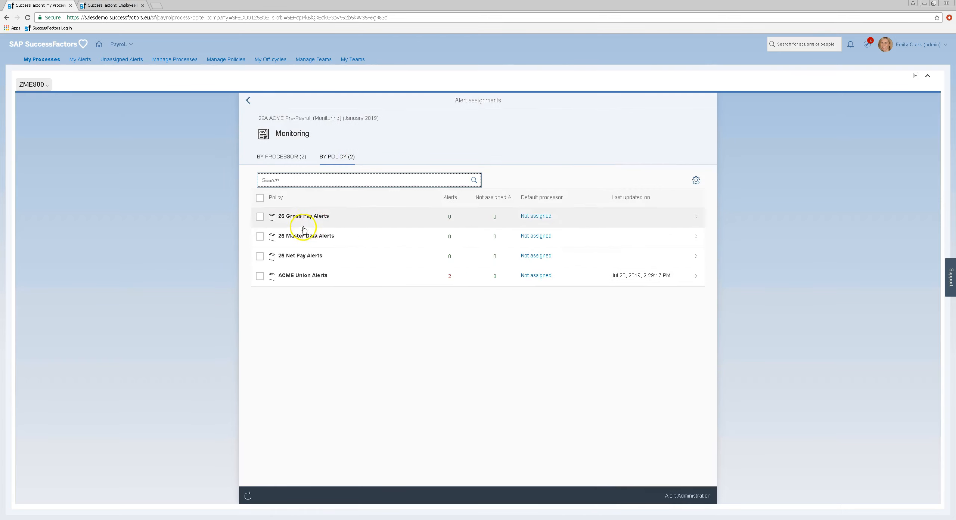
click(328, 278)
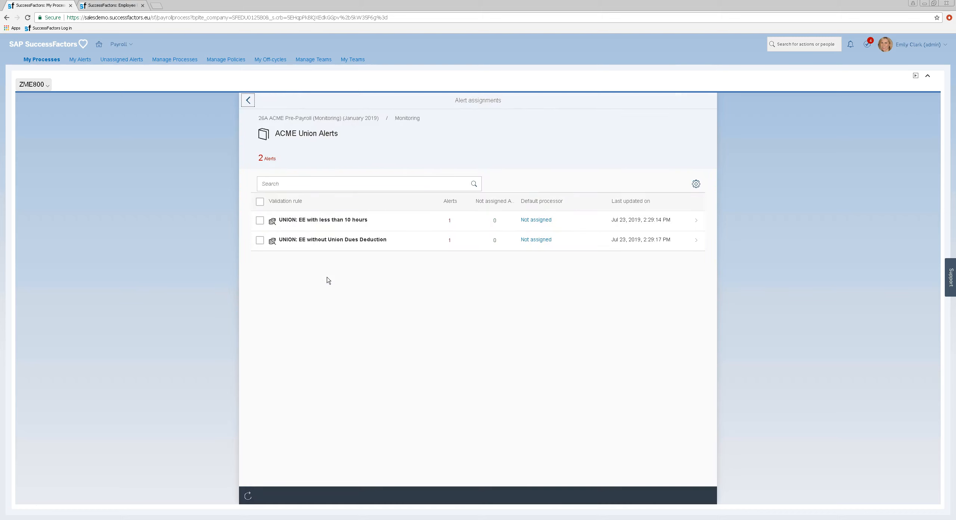
Step: Inspect the under-10-hours union rule, then go to the My Alerts worklist
click(310, 221)
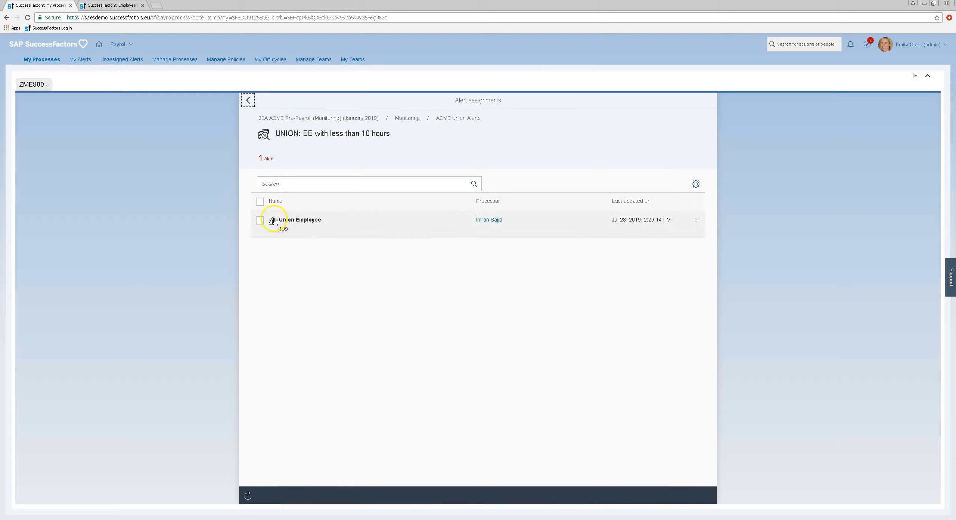
drag(292, 224, 314, 141)
click(303, 136)
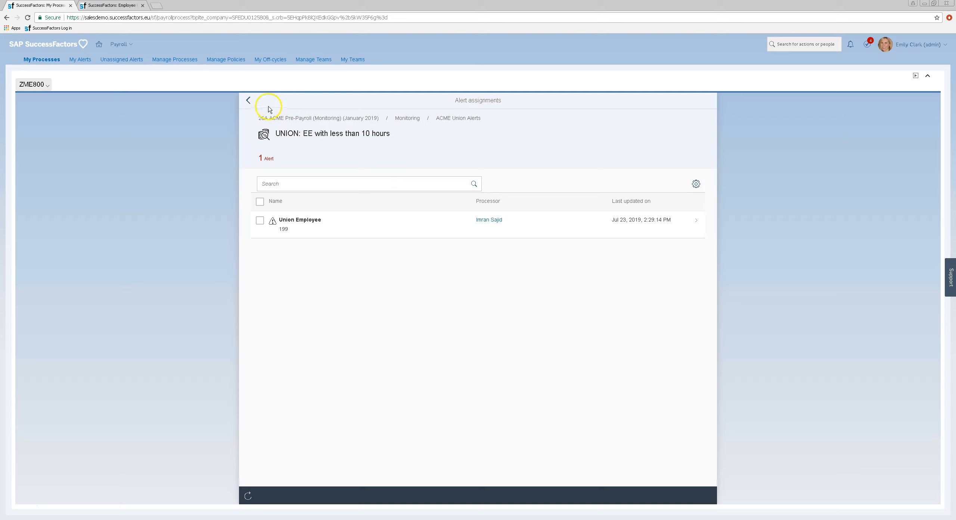
click(249, 101)
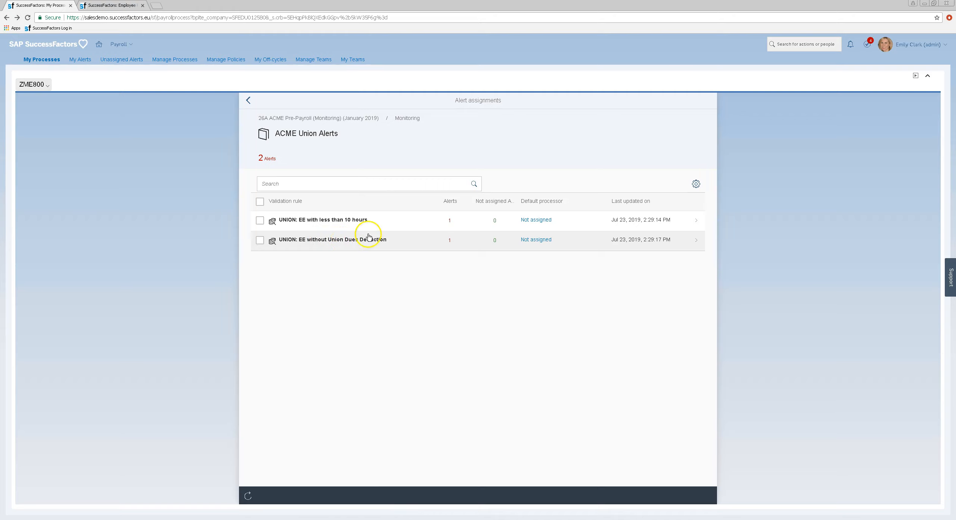
click(83, 61)
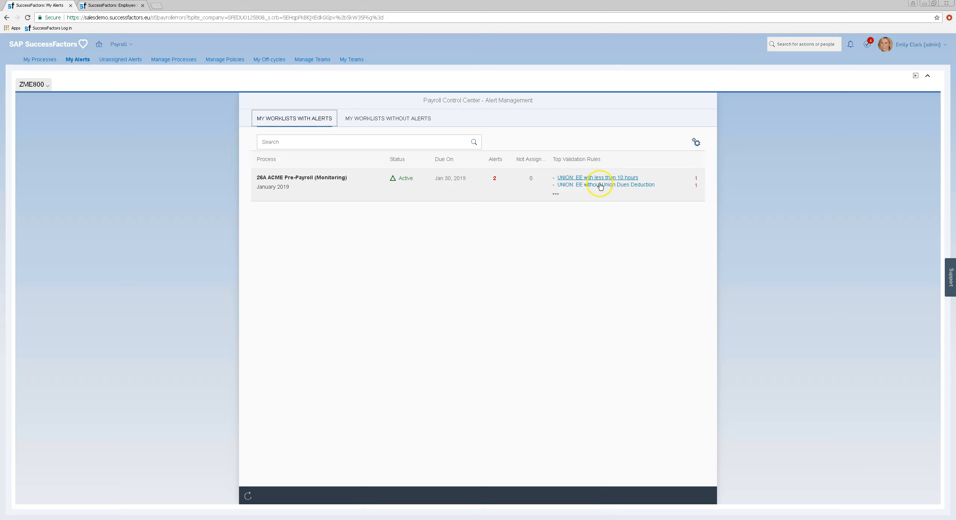
Step: Follow the 'UNION: EE without Union Dues Deduction' alert to the flagged employee's profile
click(599, 186)
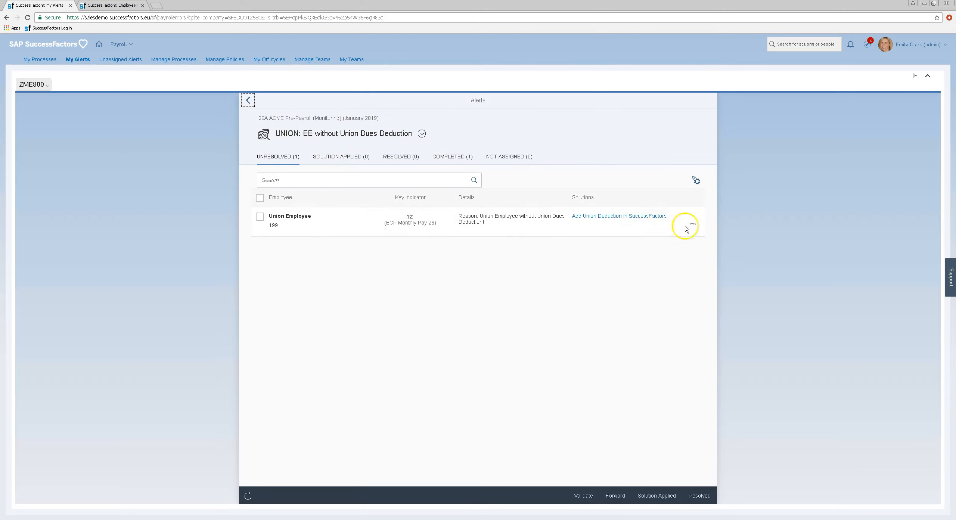
click(616, 217)
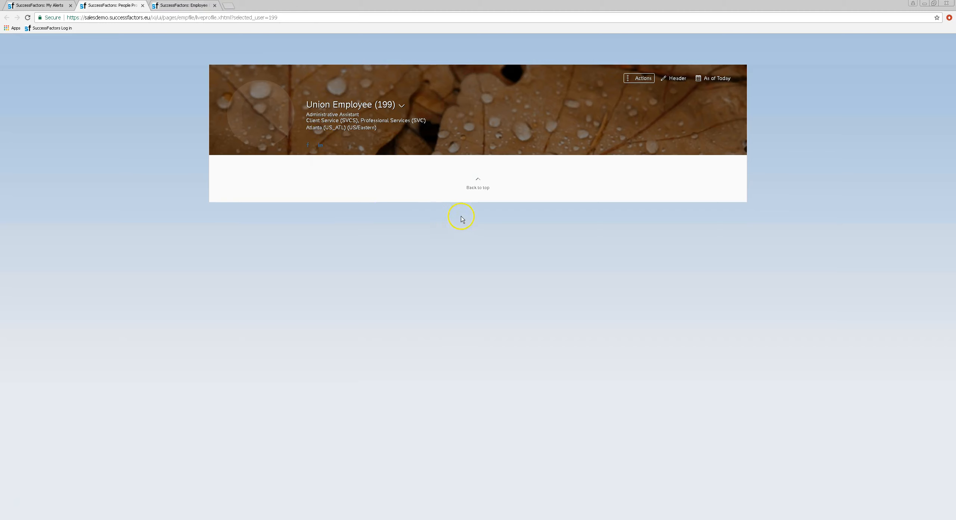
Step: Open the Jan 01, 2019 compensation record from the change history for editing
click(461, 161)
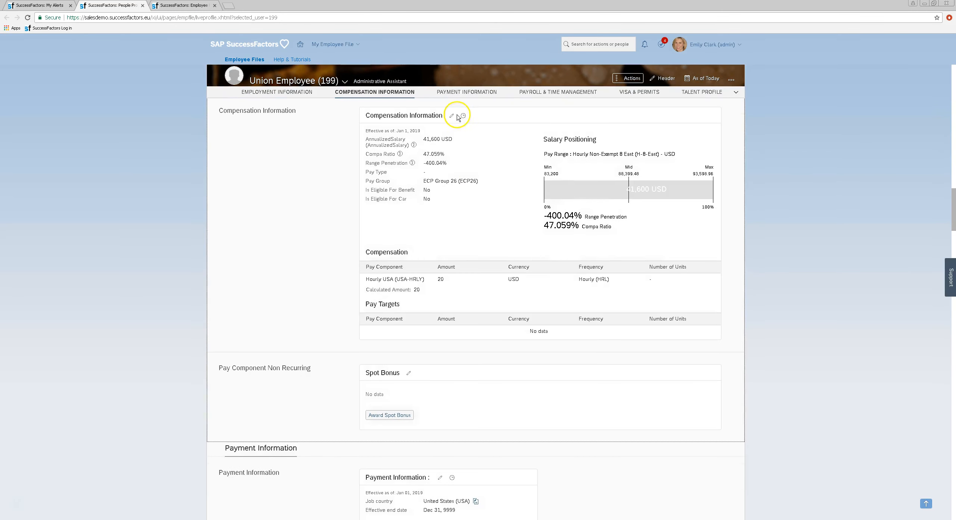
click(464, 117)
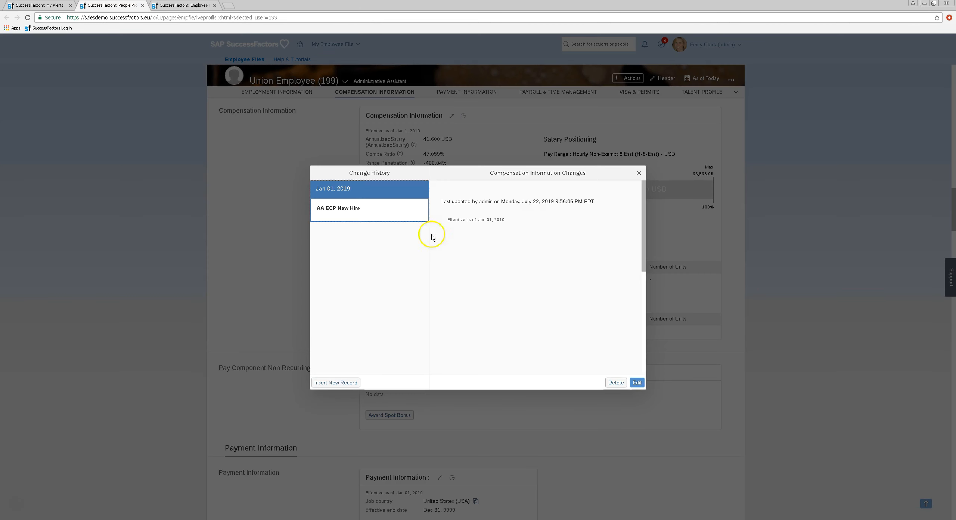
click(642, 386)
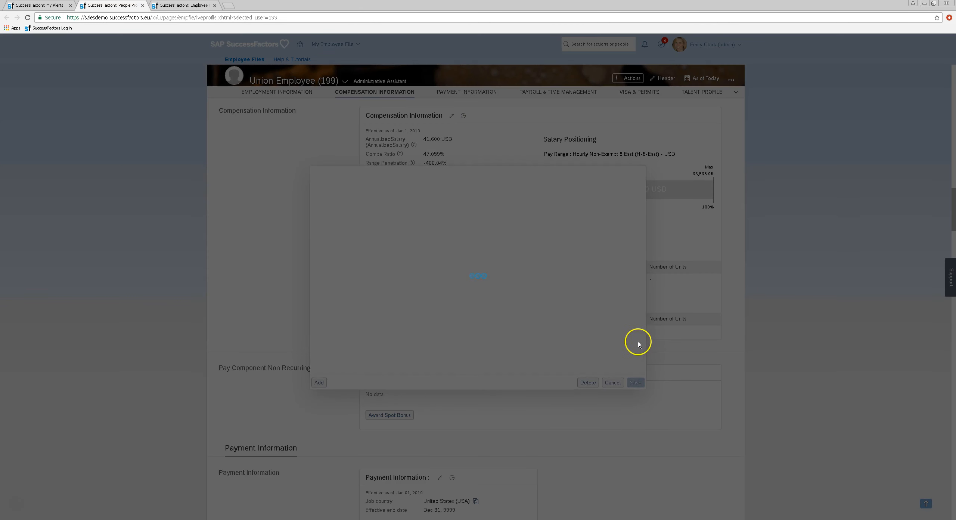
click(679, 362)
Step: Add an ACME Union Dues pay component of 100, frequency Monthly (MON)
click(293, 321)
click(335, 314)
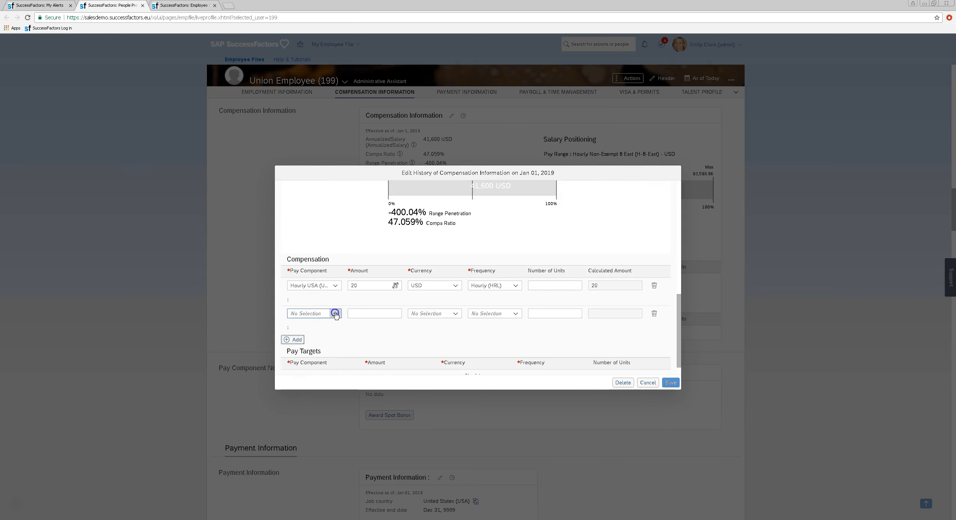
click(316, 325)
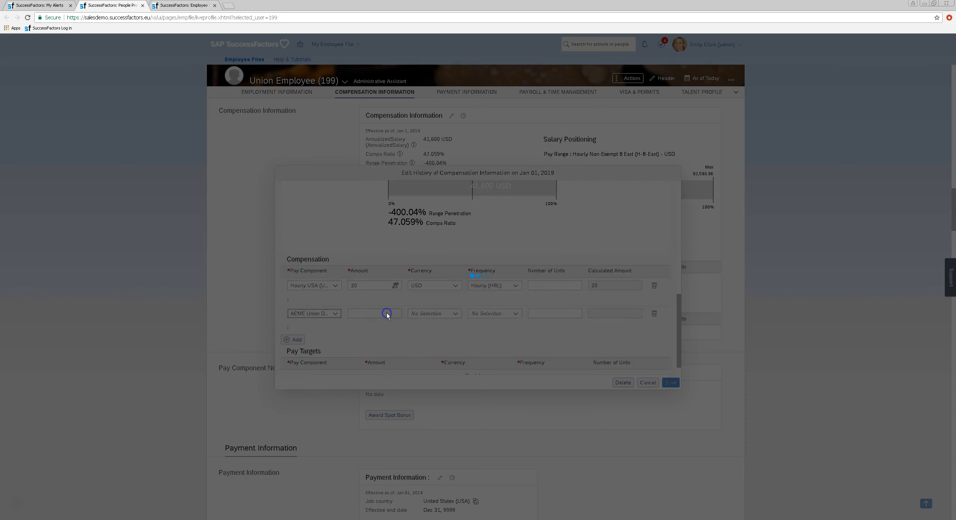
click(382, 296)
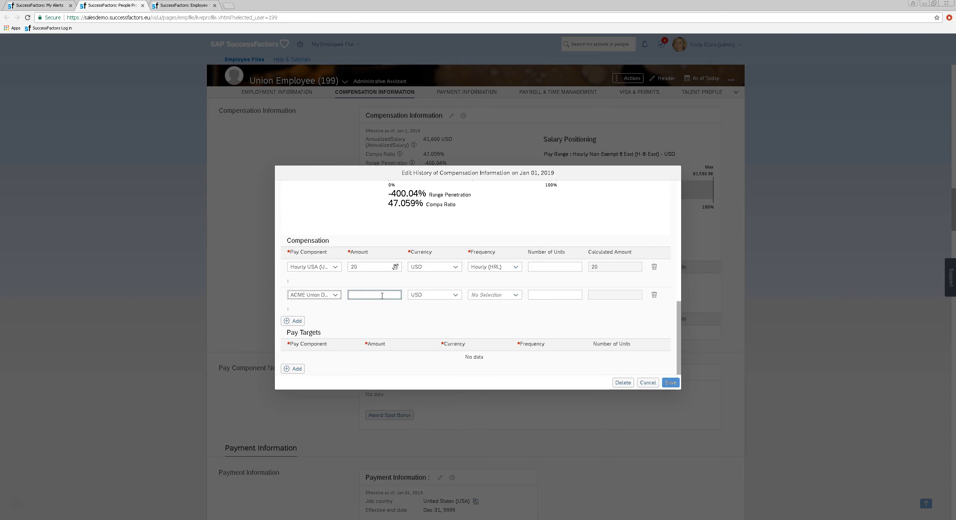
click(553, 296)
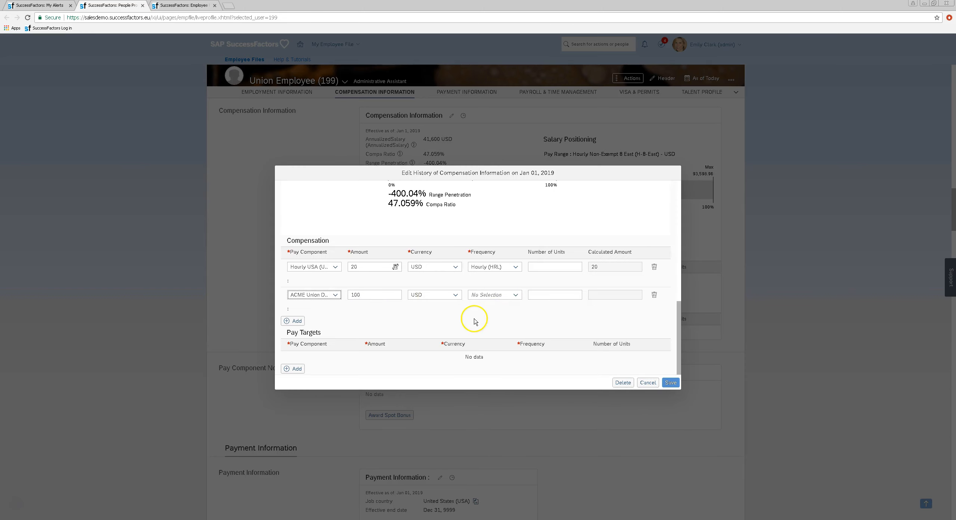
click(517, 296)
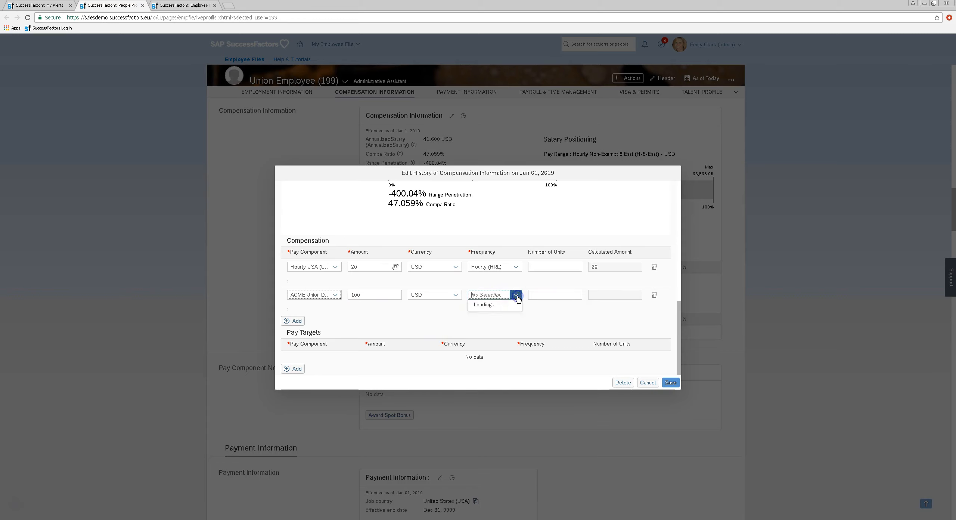
text(mon)
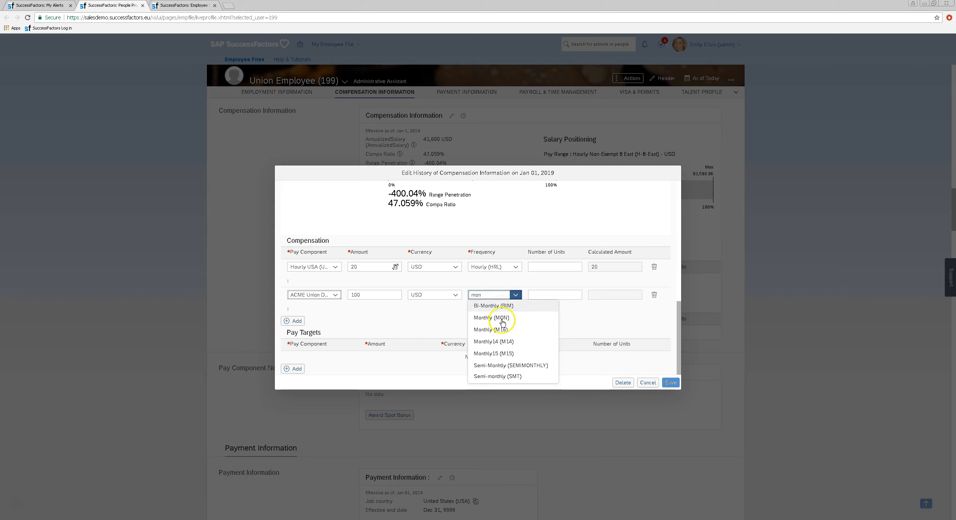
click(503, 322)
Step: Save the compensation record, close the change history and return to the alerts
click(671, 383)
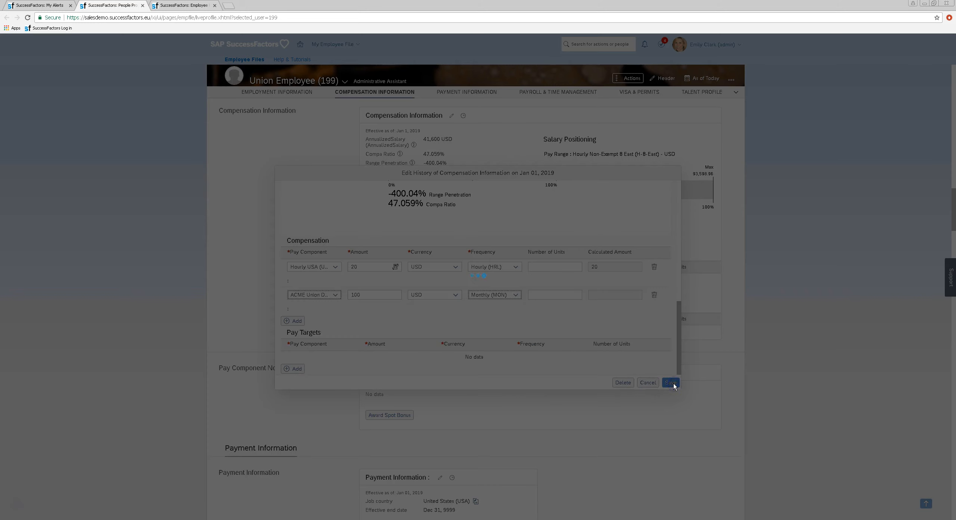
click(673, 384)
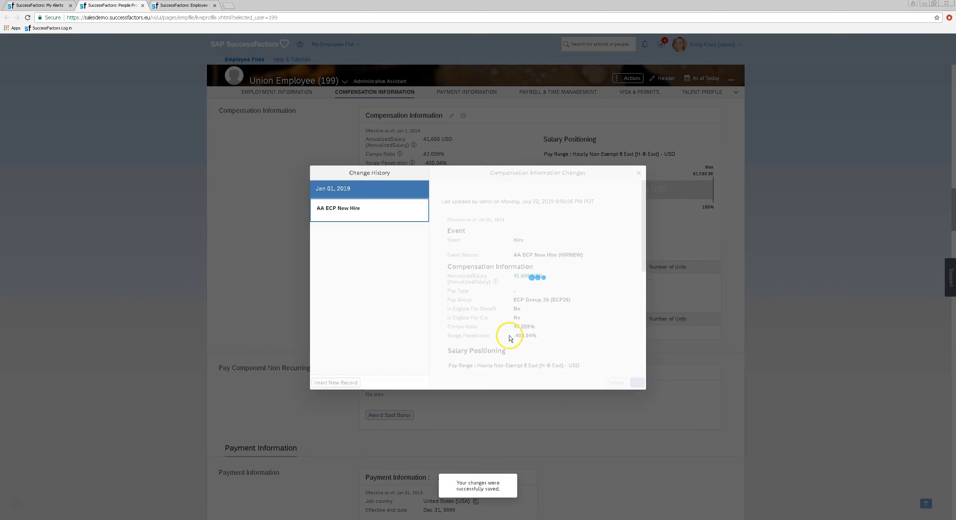
click(639, 173)
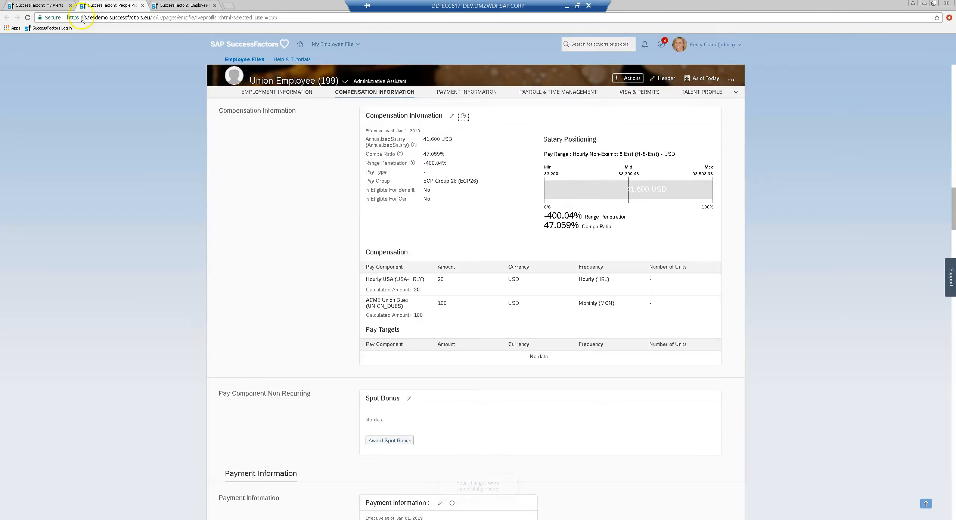
click(49, 6)
Step: Enter 8 hours for Wednesday 2 January on the union employee's timesheet
click(247, 101)
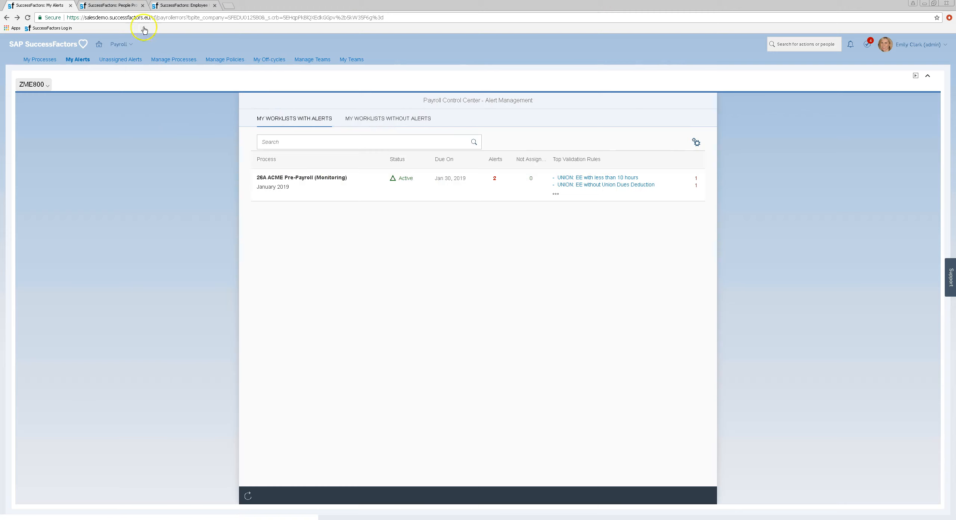
click(123, 6)
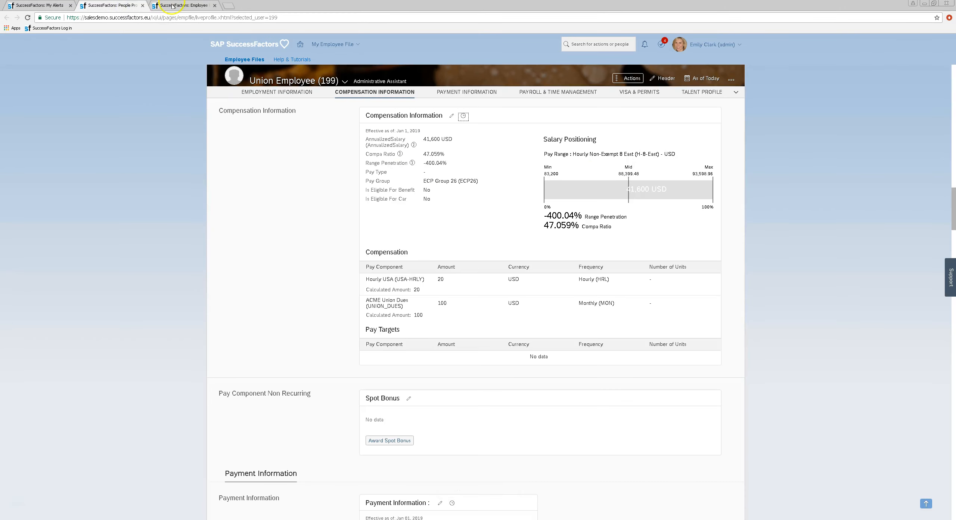
click(173, 6)
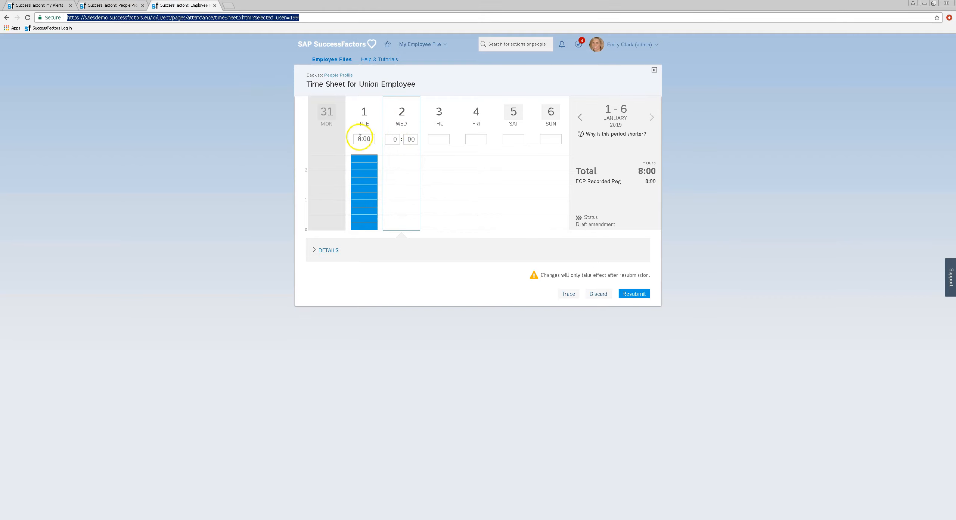
click(393, 140)
text(8)
click(556, 134)
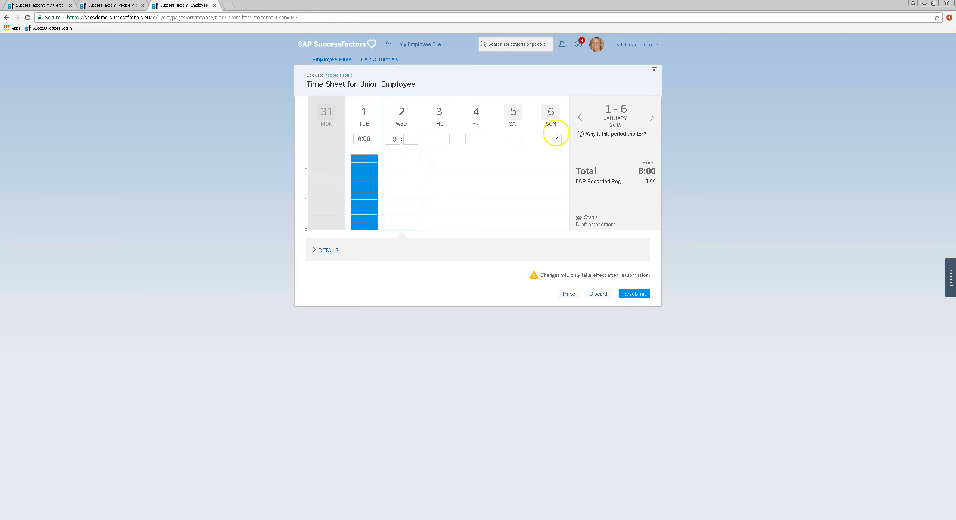
Step: Resubmit the 16:00-hour timesheet, then open Manage Policies from the payroll alerts
click(634, 295)
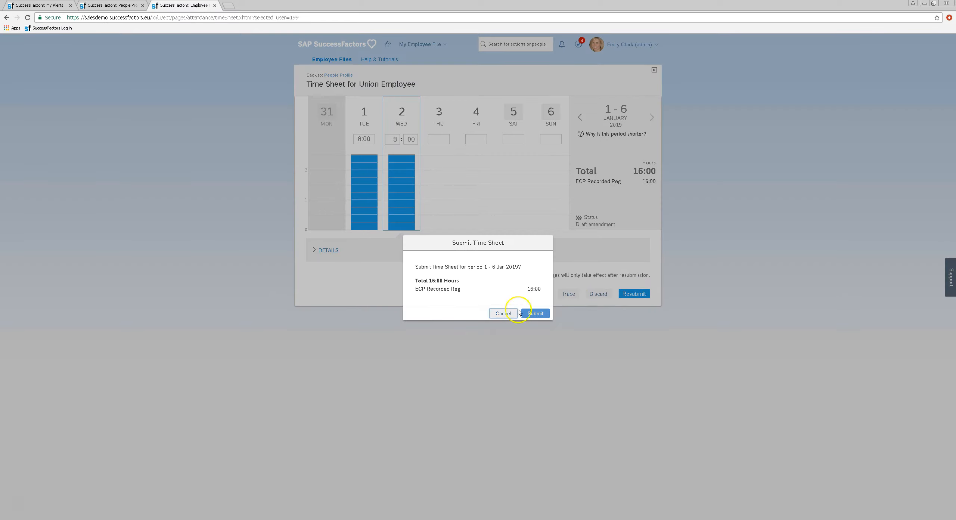
click(537, 314)
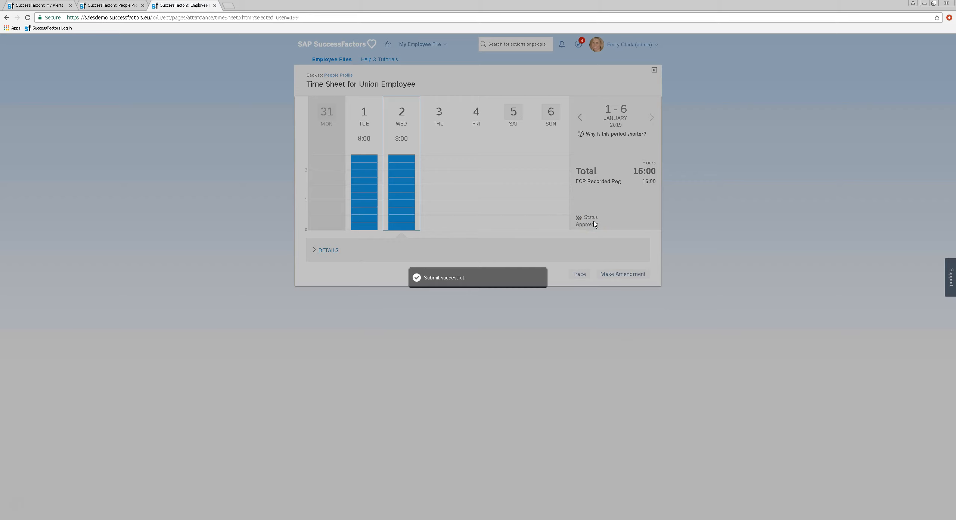
click(49, 5)
click(224, 60)
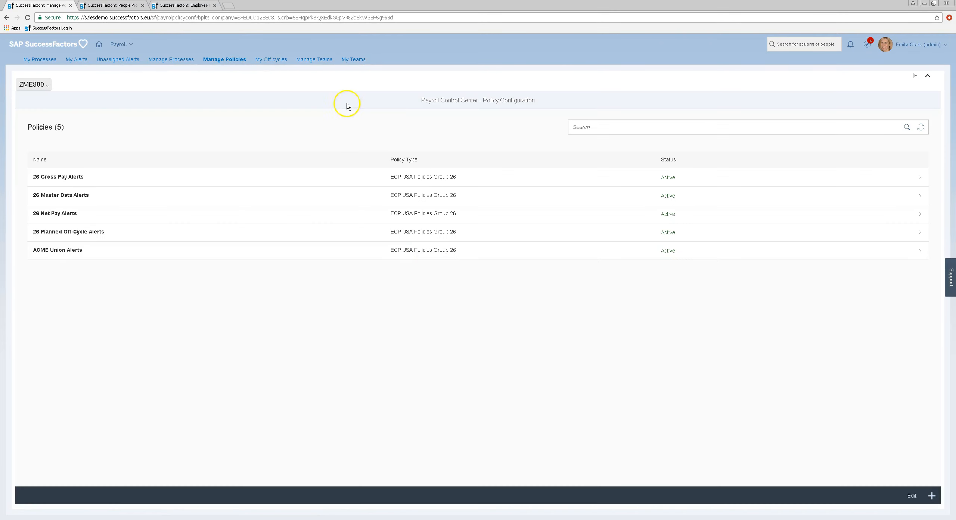
Step: View the ACME Union Alerts validation rules, then list the seven payroll processes
click(69, 254)
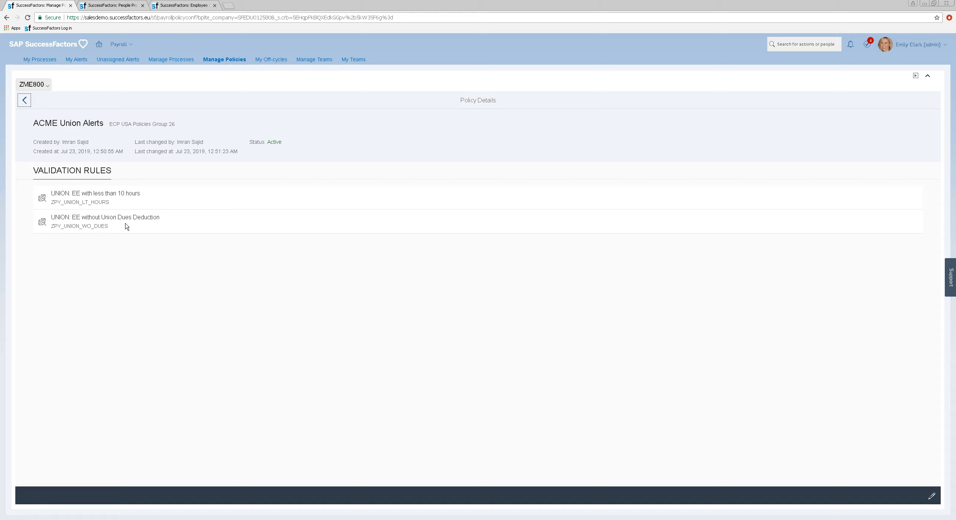
click(188, 59)
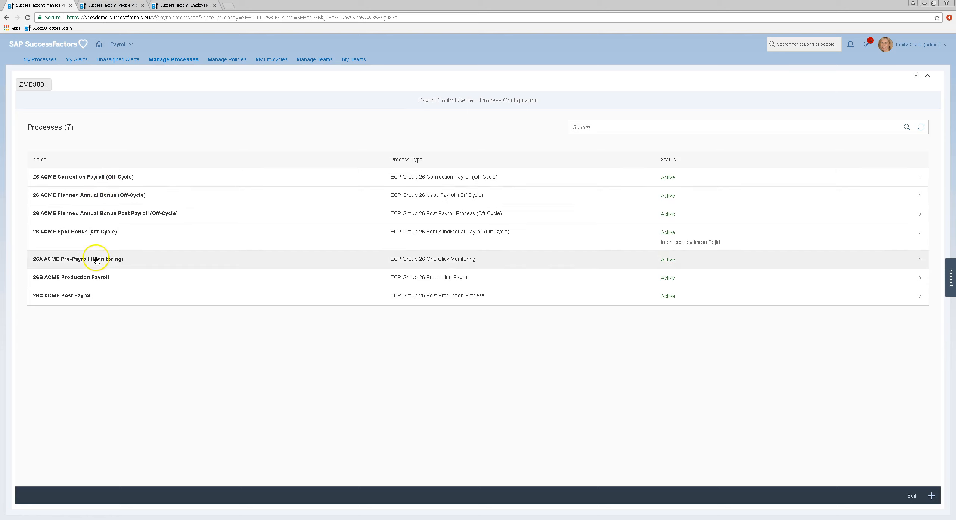
Step: Confirm ACME Union Alerts is a policy of 26A ACME Pre-Payroll (Monitoring), then return to My Processes
click(92, 264)
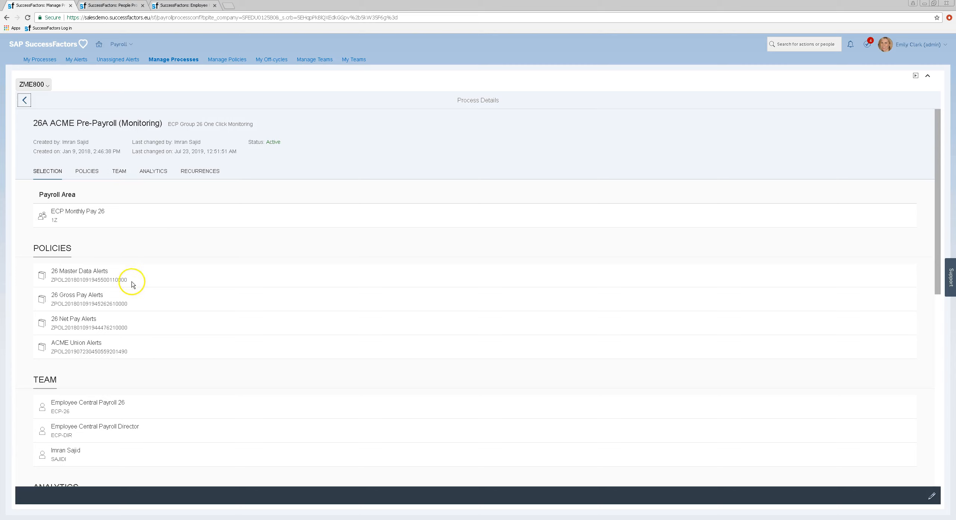
drag(56, 343, 91, 344)
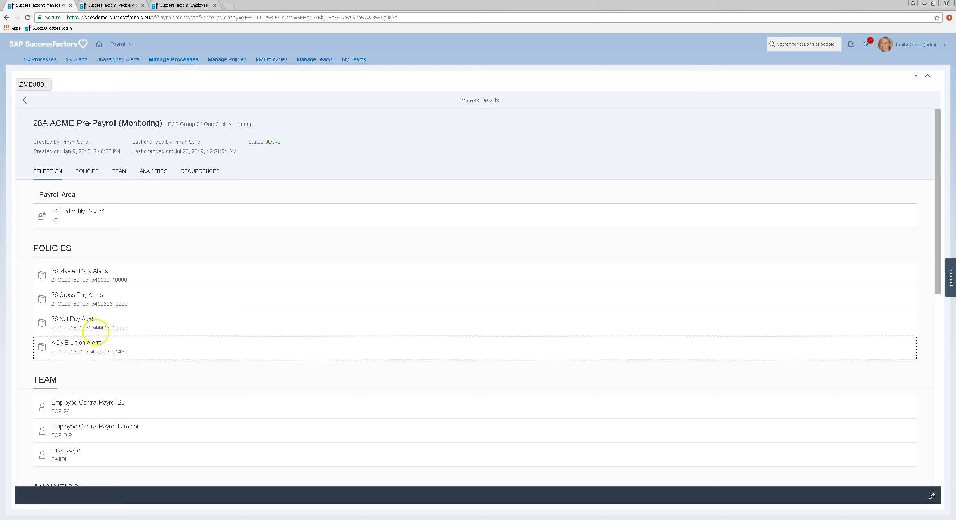
drag(62, 126, 124, 122)
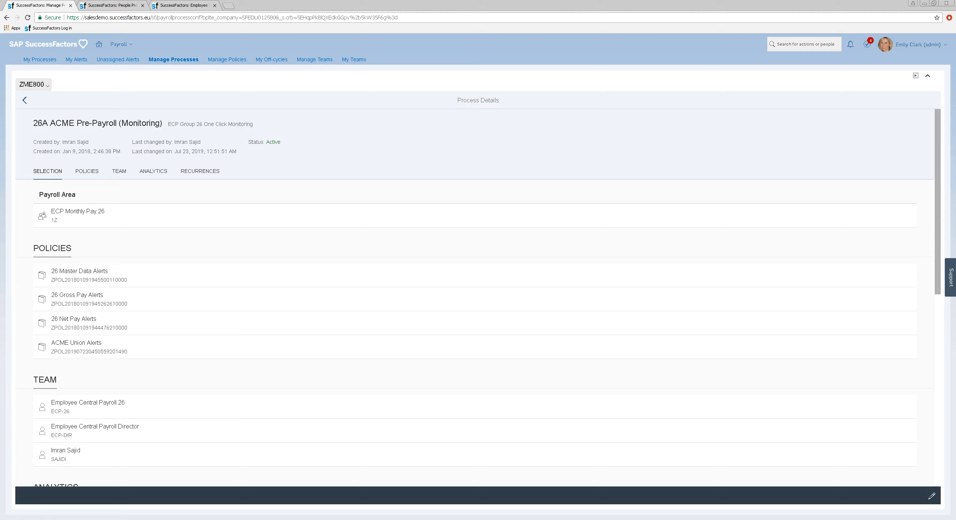
click(48, 59)
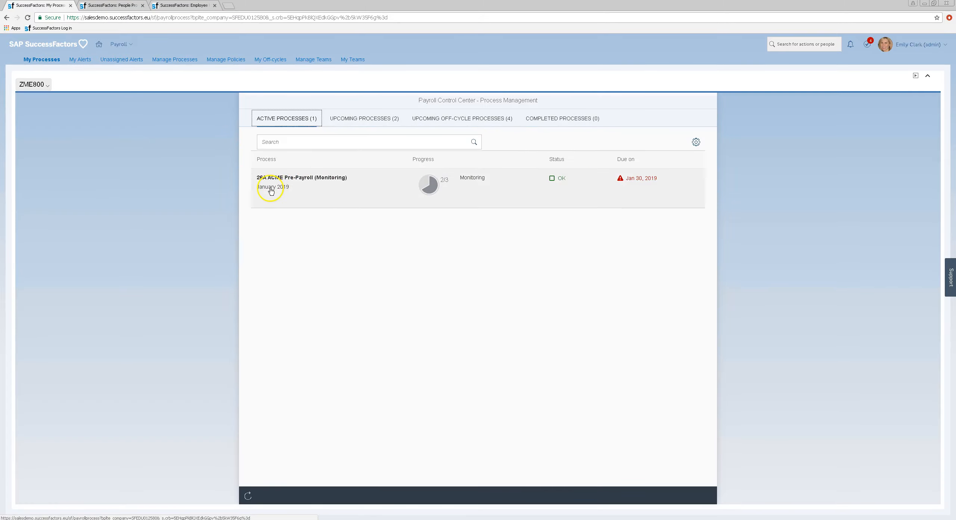
Step: Open the 26A ACME Pre-Payroll Monitoring step, now reporting 0 alerts
click(276, 186)
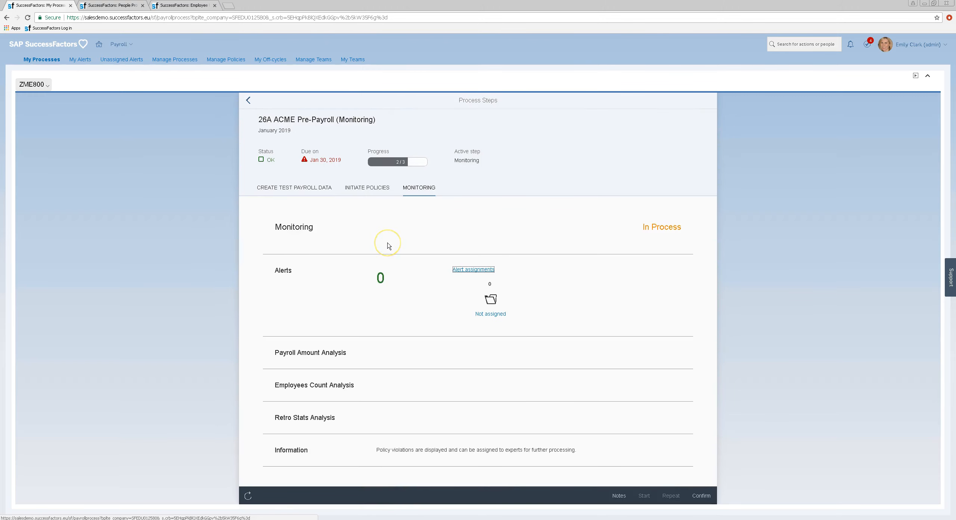
click(384, 248)
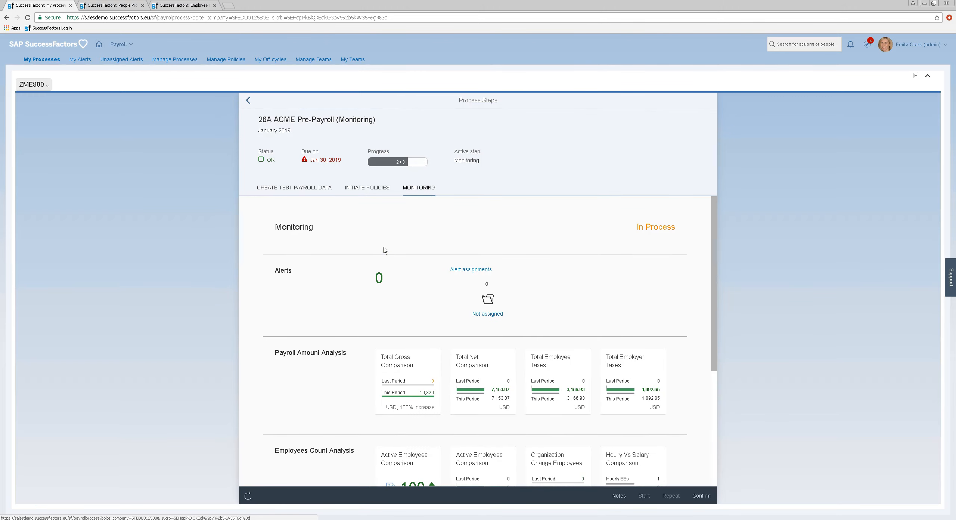
click(385, 251)
Step: Recheck the employee's compensation and timesheet, then review the 10,320 USD Total Gross comparison
click(112, 5)
click(183, 5)
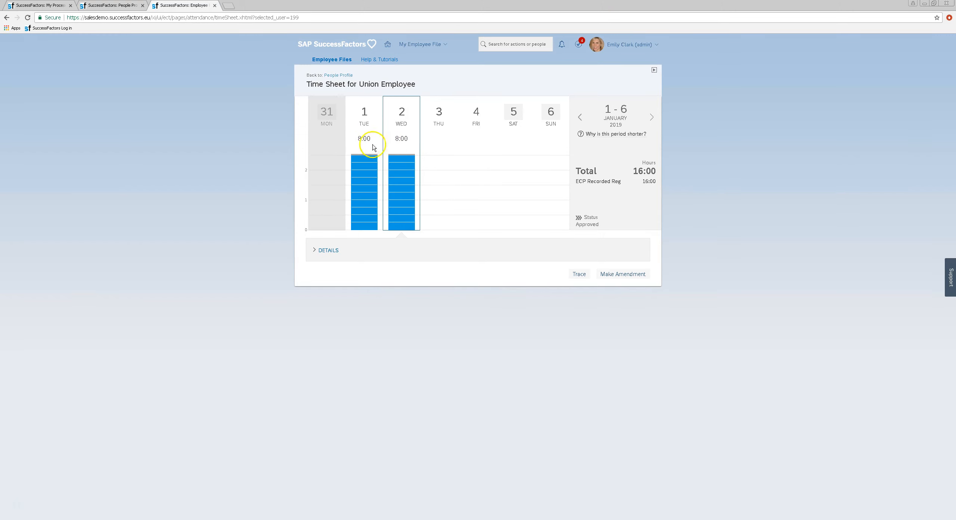
click(81, 5)
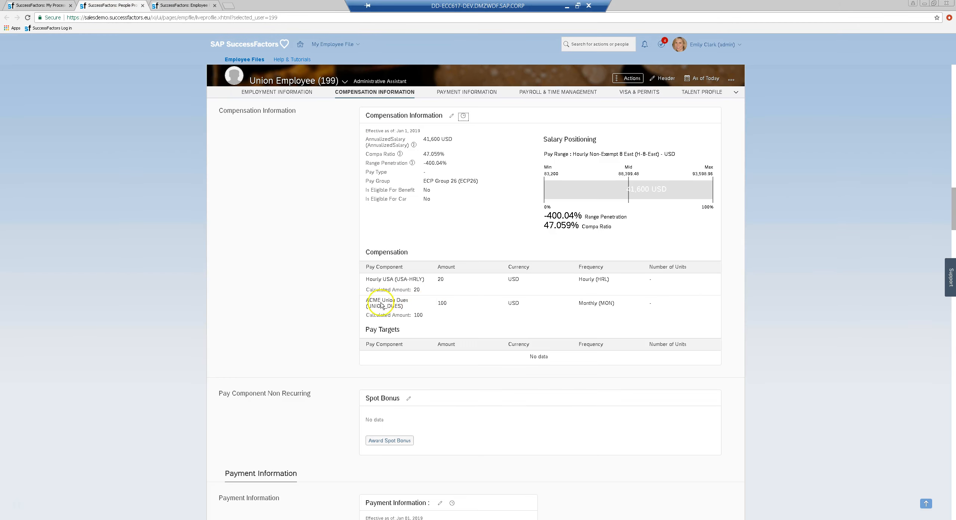
click(39, 5)
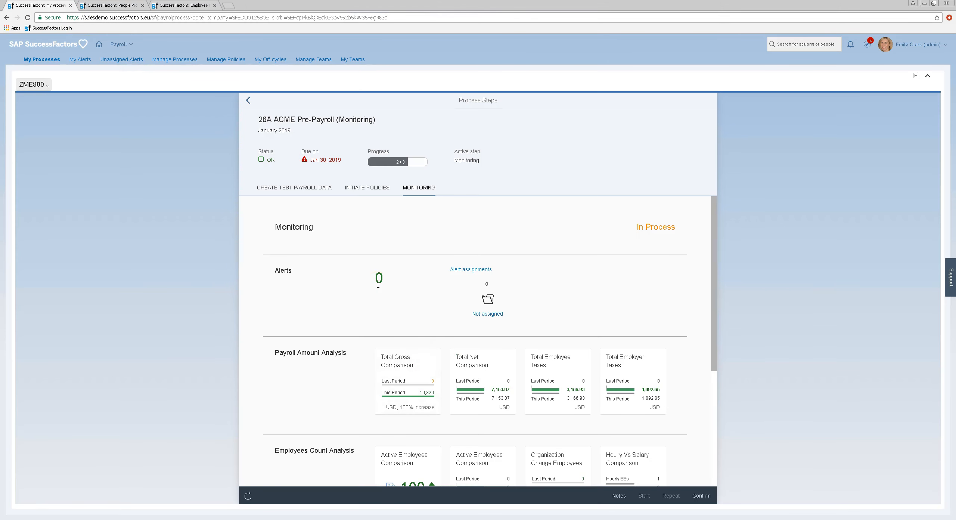
click(431, 400)
scroll(715, 325, down, 1)
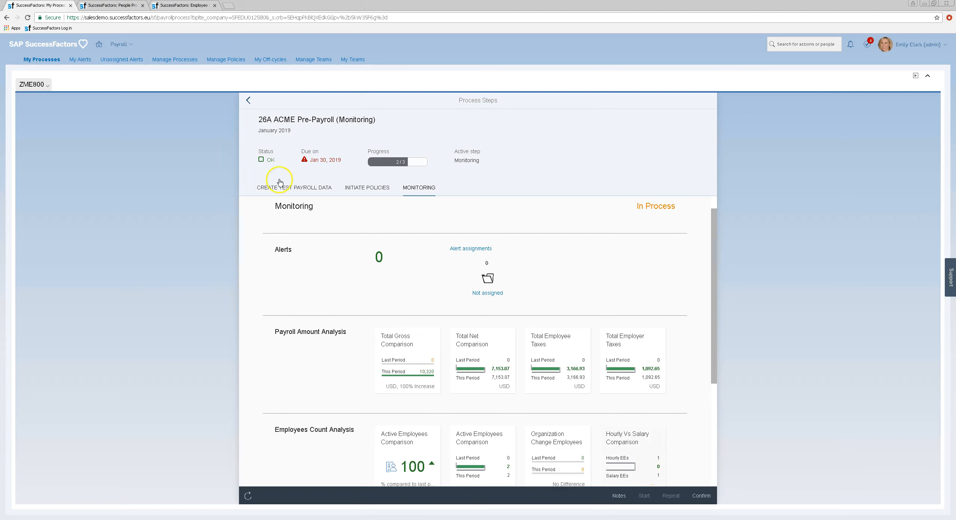
Step: Search another employee by employee number and view their 10,000 USD monthly base salary
click(114, 6)
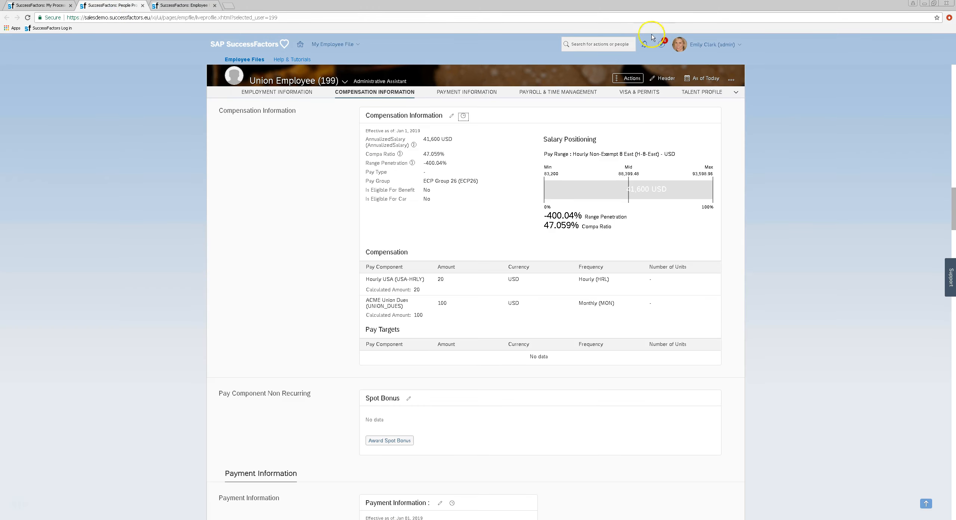
click(620, 44)
text(19)
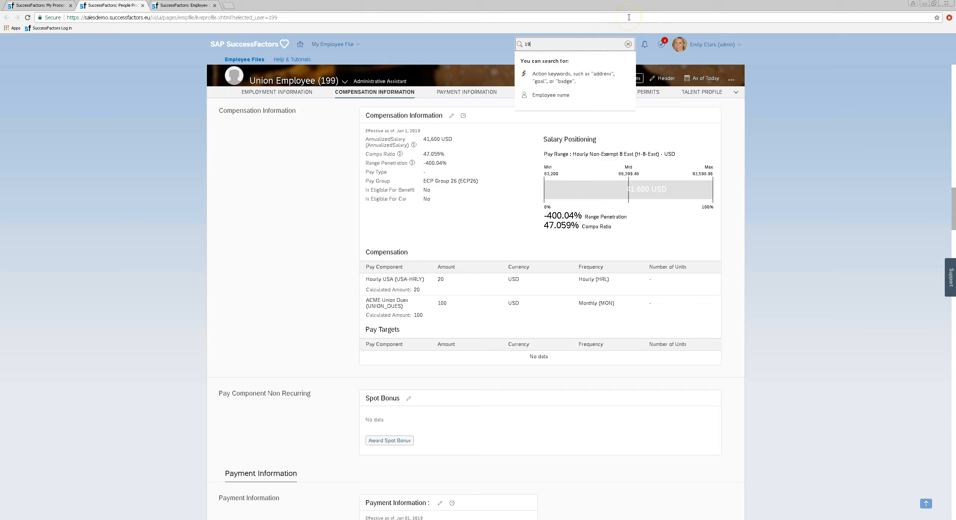
text(7)
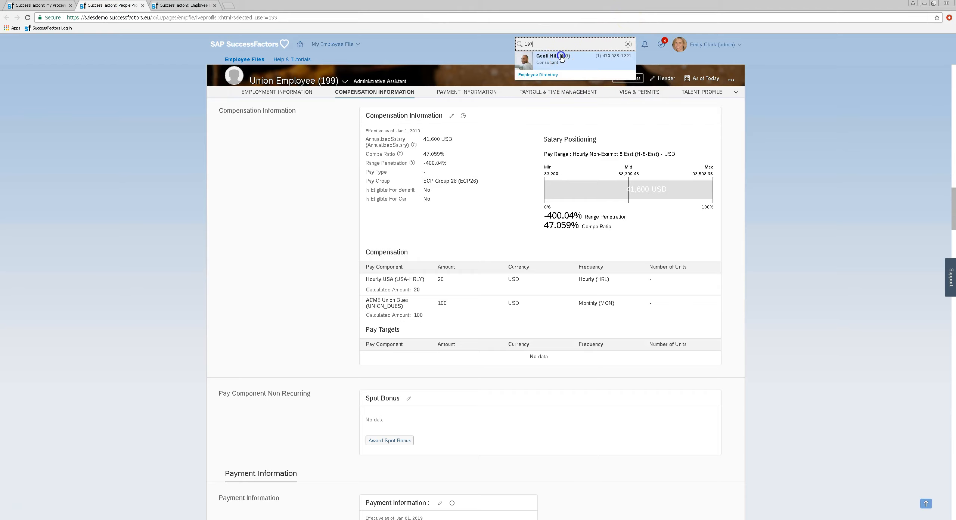
click(562, 59)
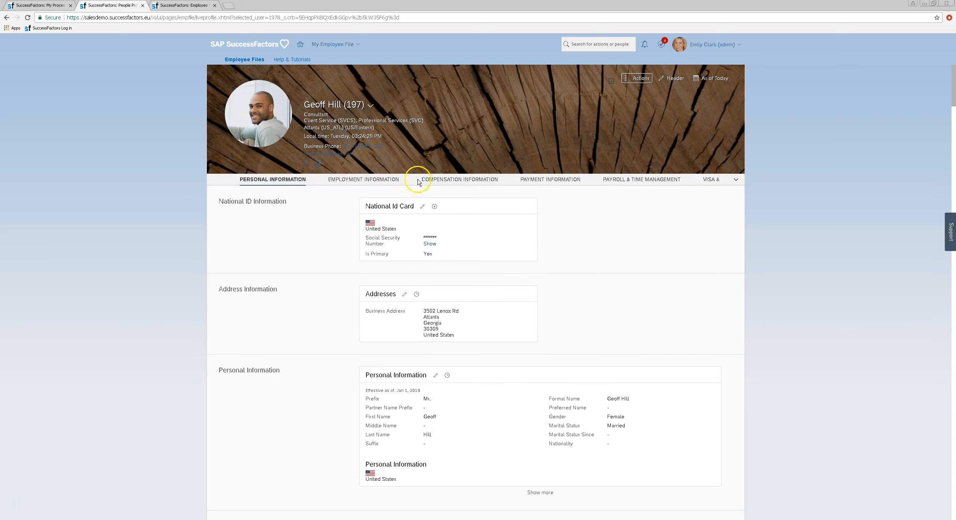
click(460, 180)
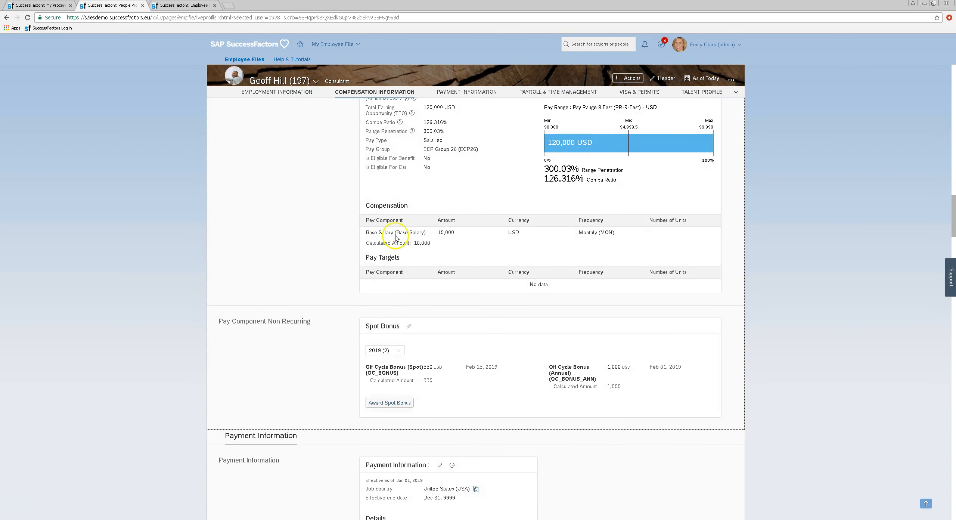
click(428, 242)
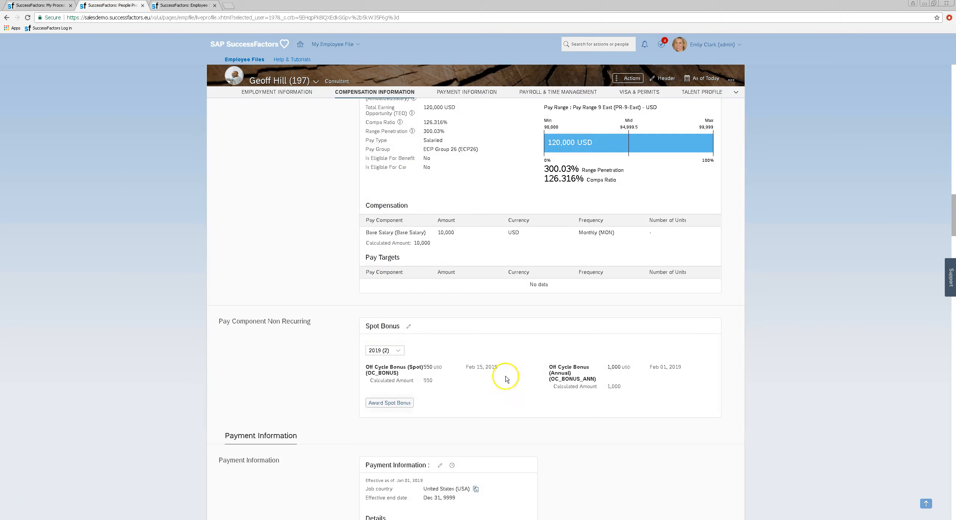